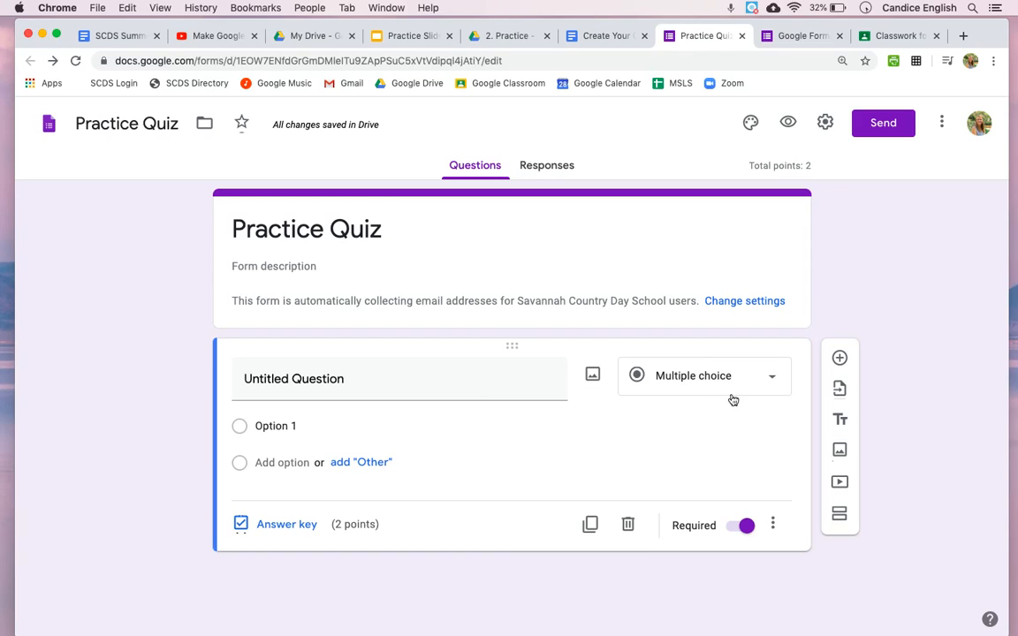
# Step: Enter "Who was the first American president?" as the text of the untitled question
pyautogui.click(512, 377)
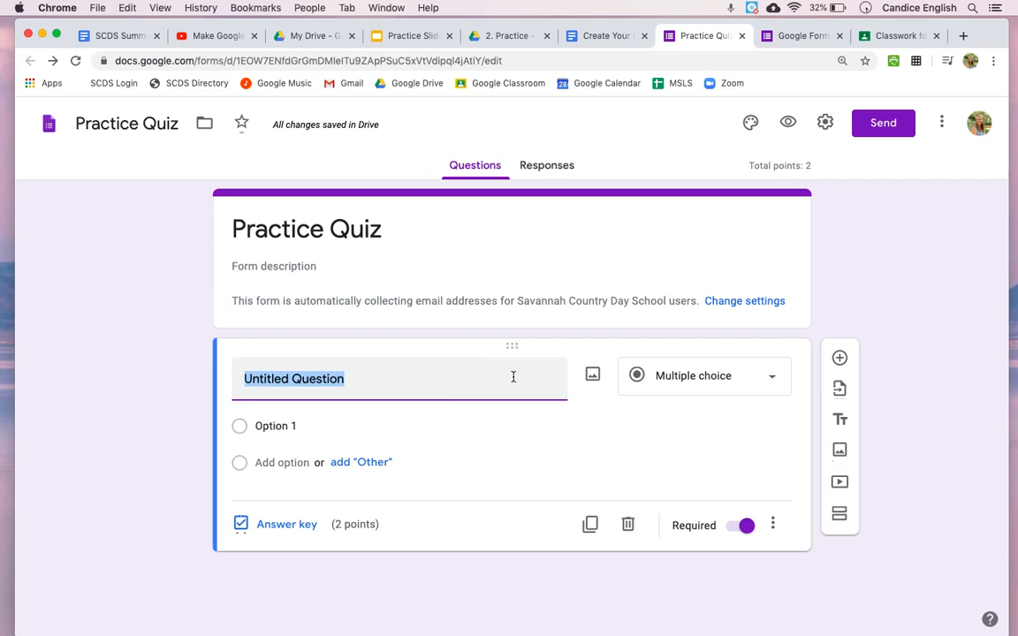
pyautogui.write('Who was the f')
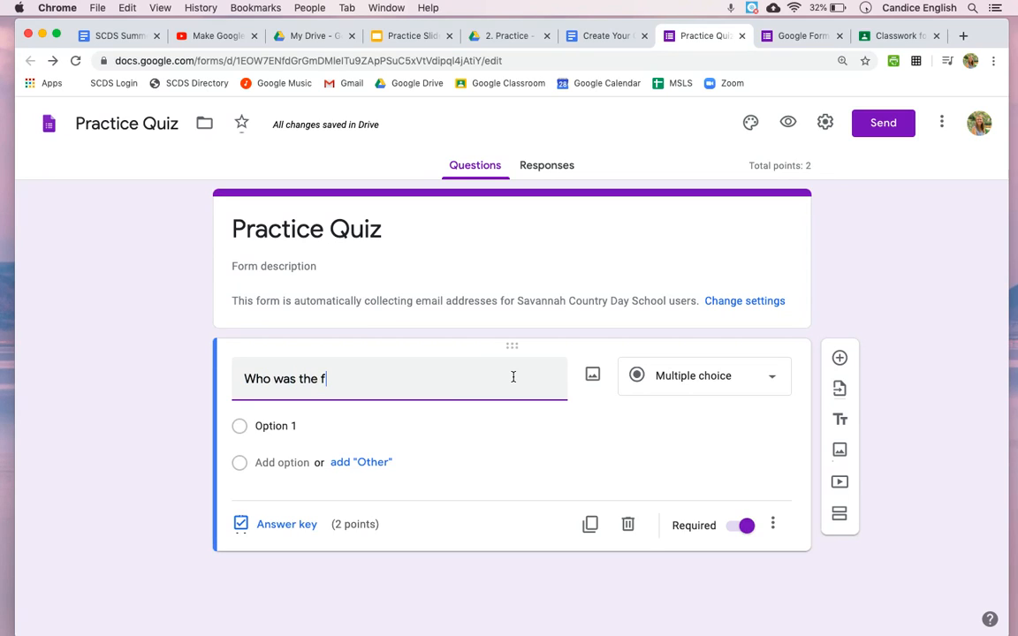
pyautogui.write('irst American Pres')
pyautogui.press('BackSpace')
pyautogui.press('BackSpace')
pyautogui.press('BackSpace')
pyautogui.press('BackSpace')
pyautogui.write('p')
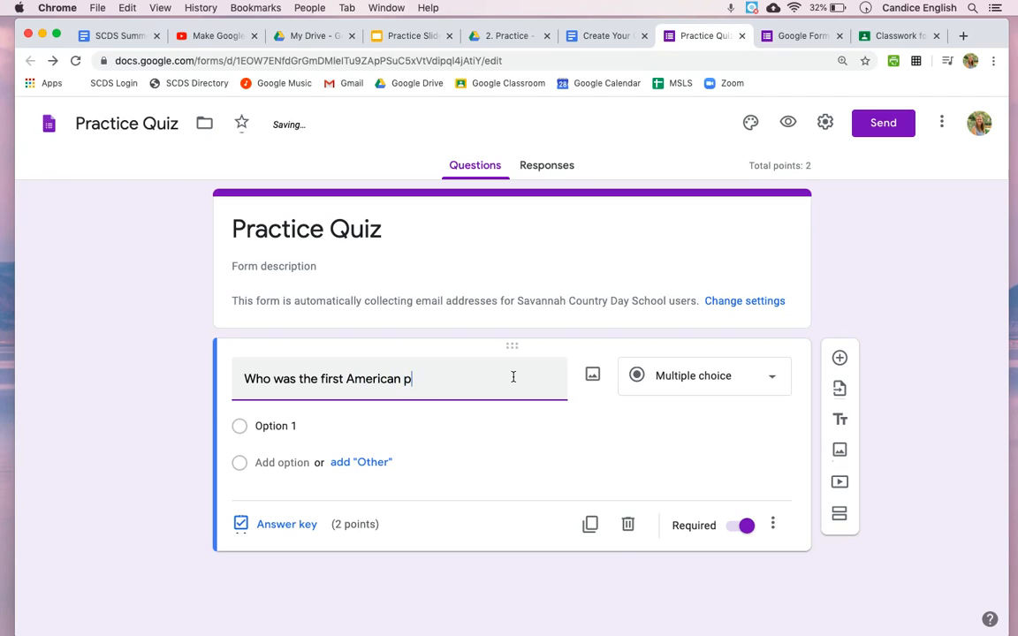
pyautogui.write('resident')
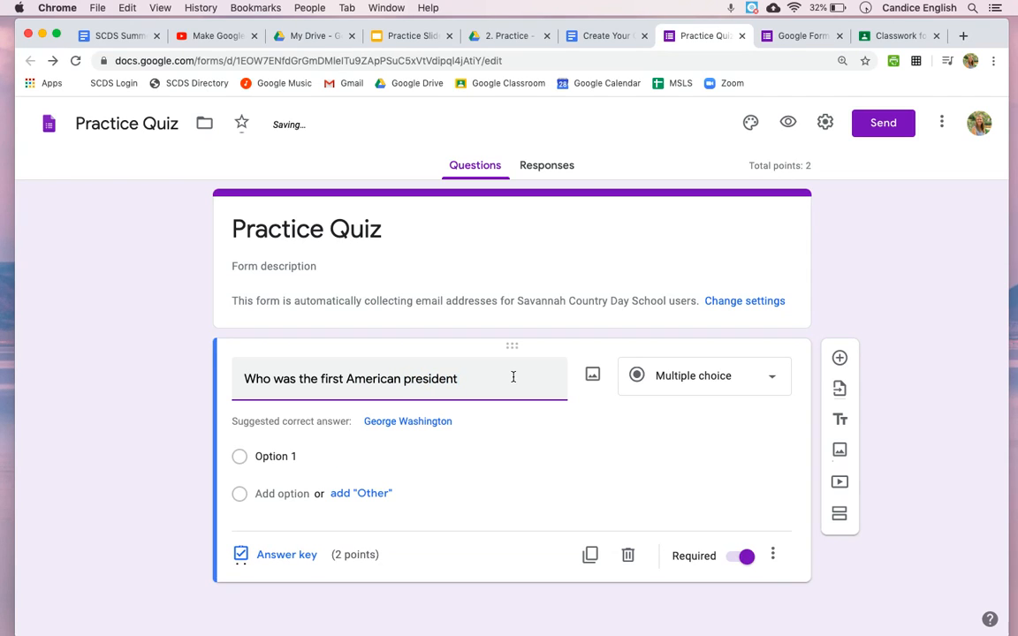
pyautogui.write('?')
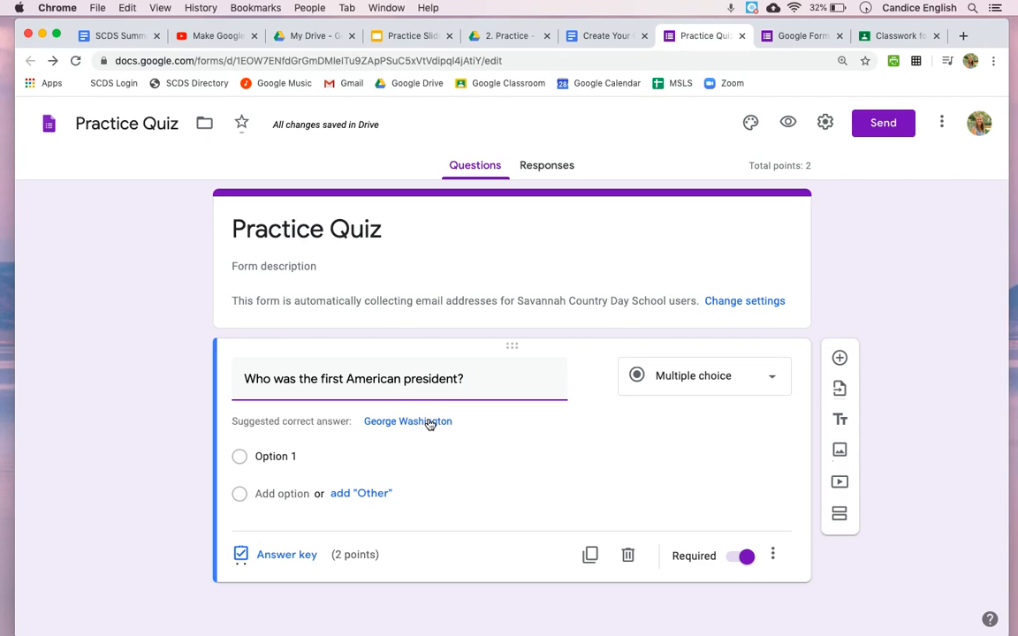
# Step: Review the question types available for the question without changing the type
pyautogui.click(697, 377)
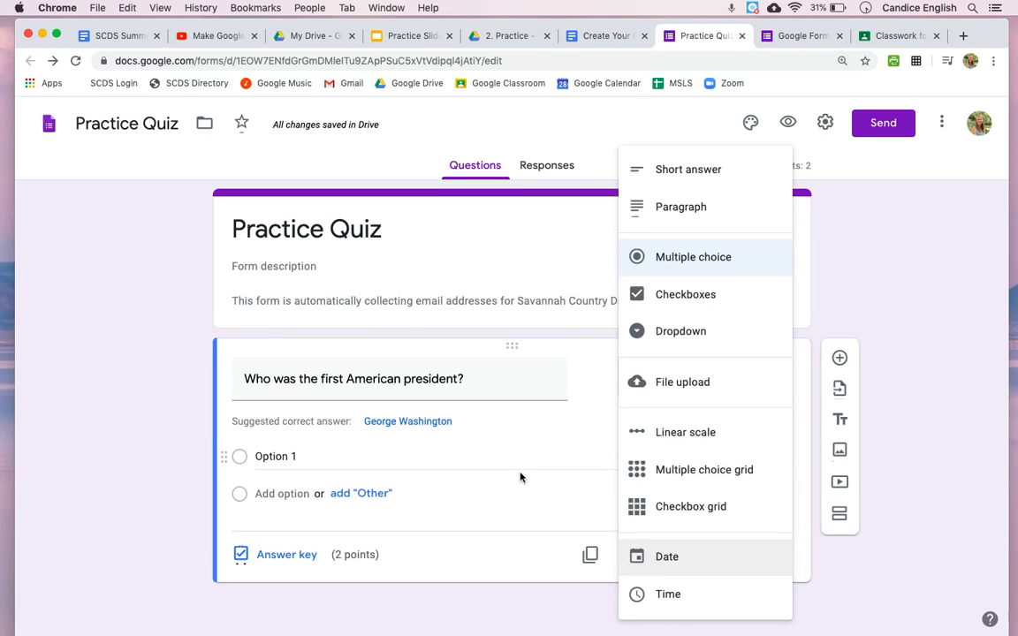
pyautogui.click(546, 428)
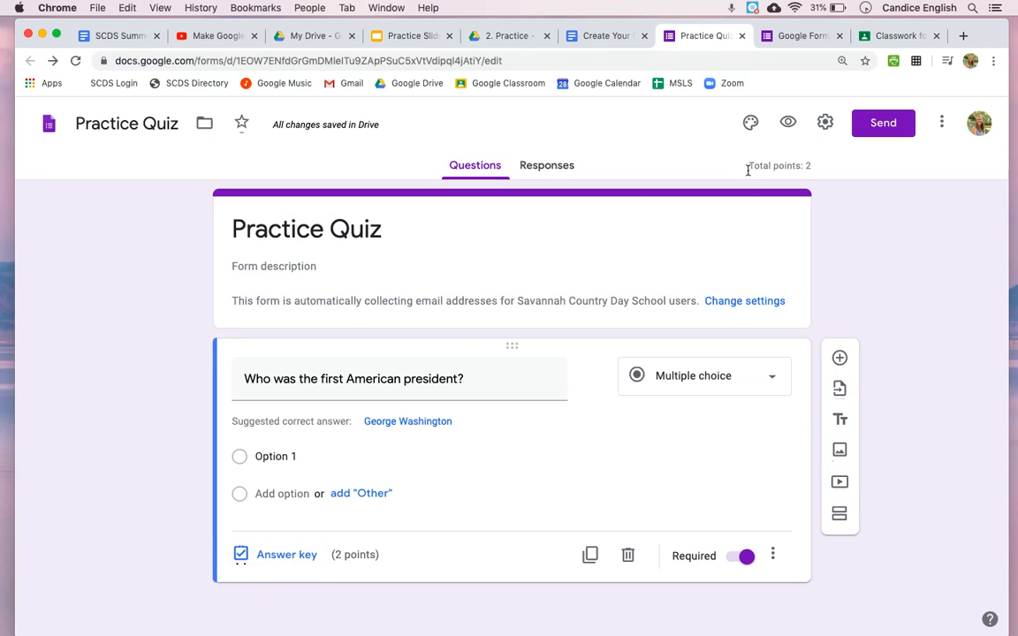
pyautogui.moveTo(588, 632)
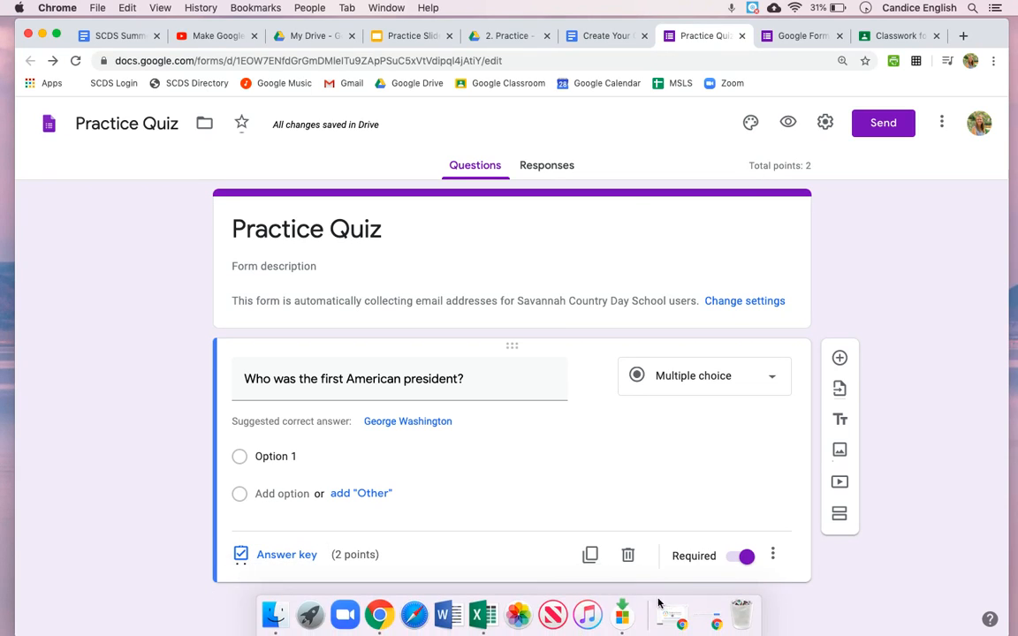
pyautogui.click(675, 618)
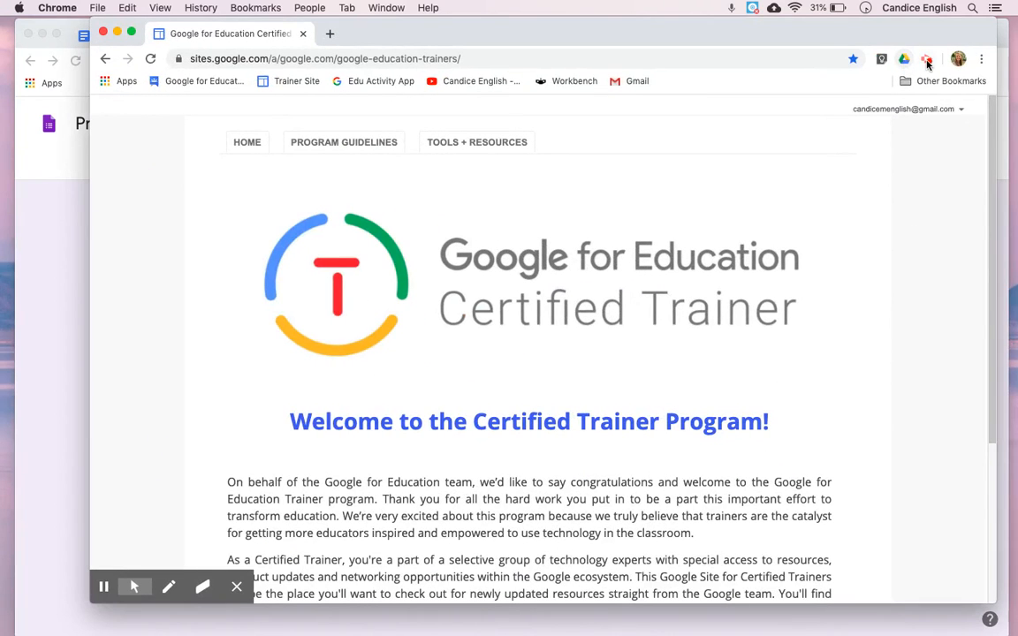
pyautogui.click(928, 62)
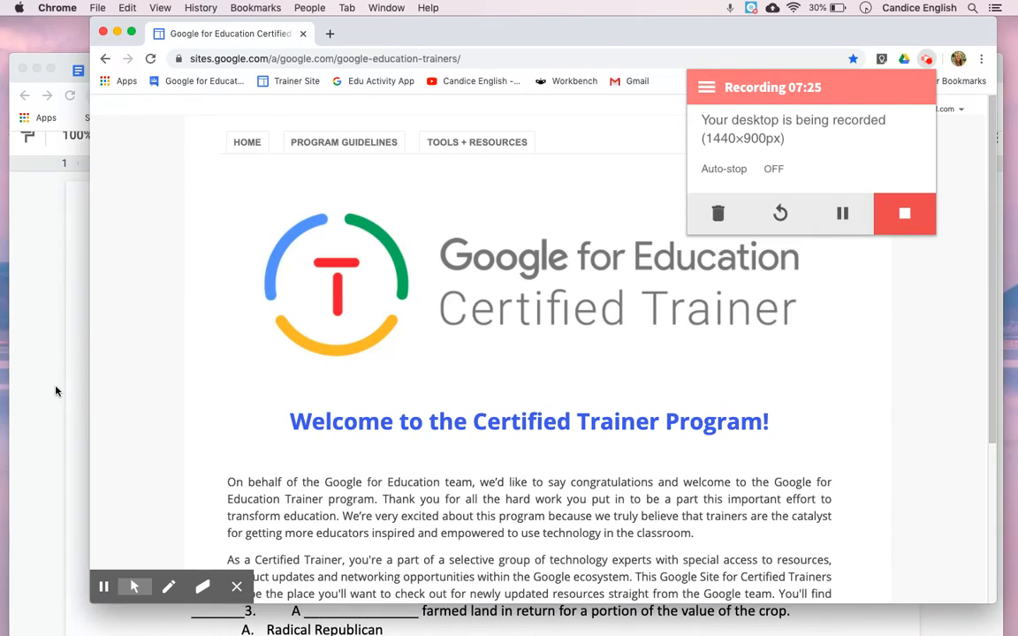
# Step: Copy question 1 from the Reconstruction test document and replace the quiz question with "Plessy v. Ferguson was decided in ___________(date)."
pyautogui.click(50, 346)
pyautogui.moveTo(291, 423); pyautogui.dragTo(634, 423)
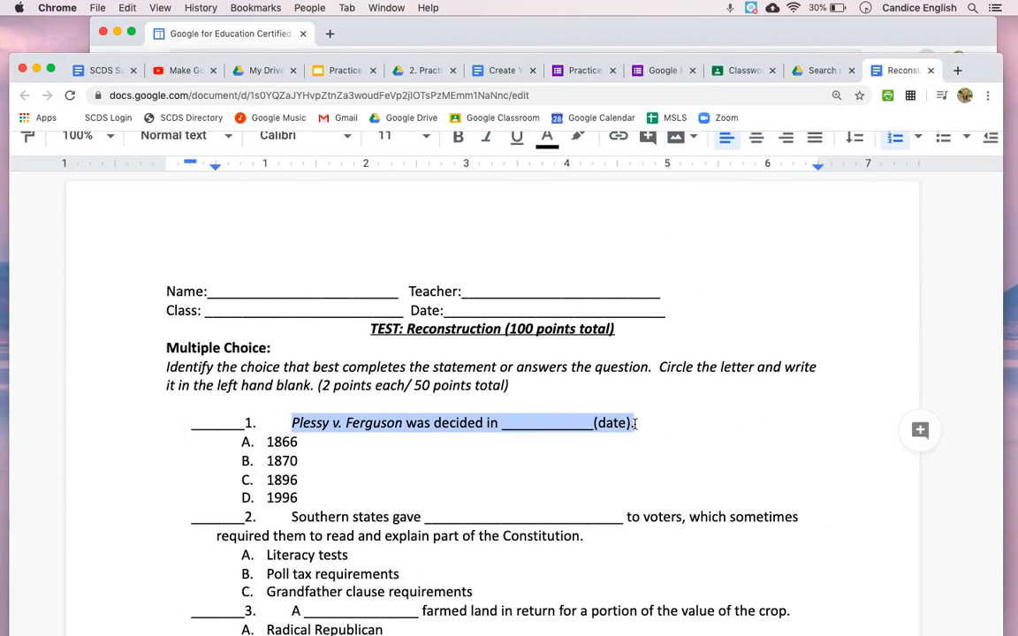
pyautogui.click(644, 76)
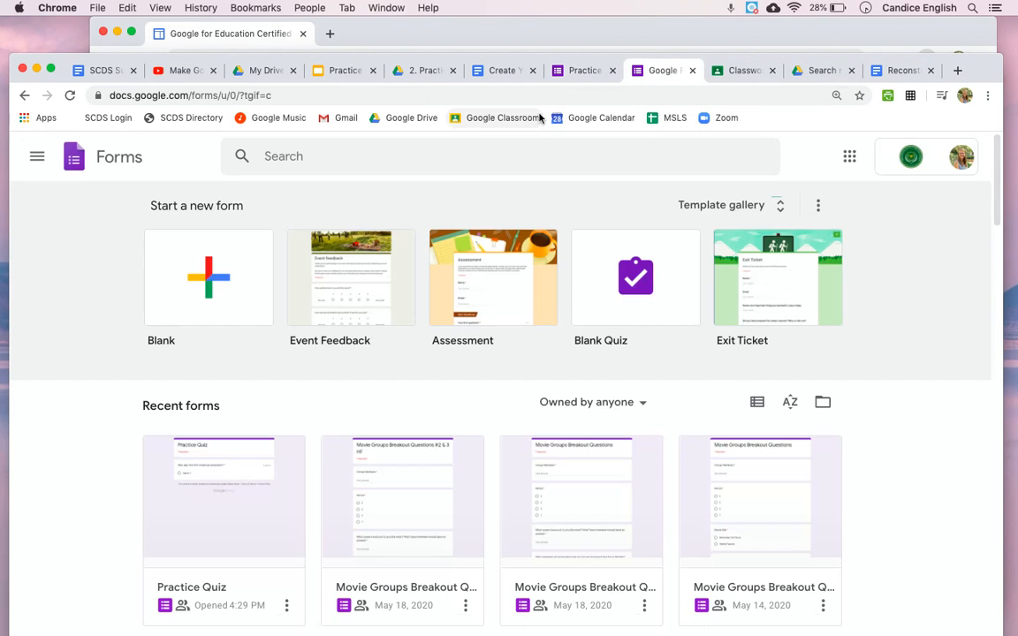
pyautogui.click(568, 78)
pyautogui.click(308, 414)
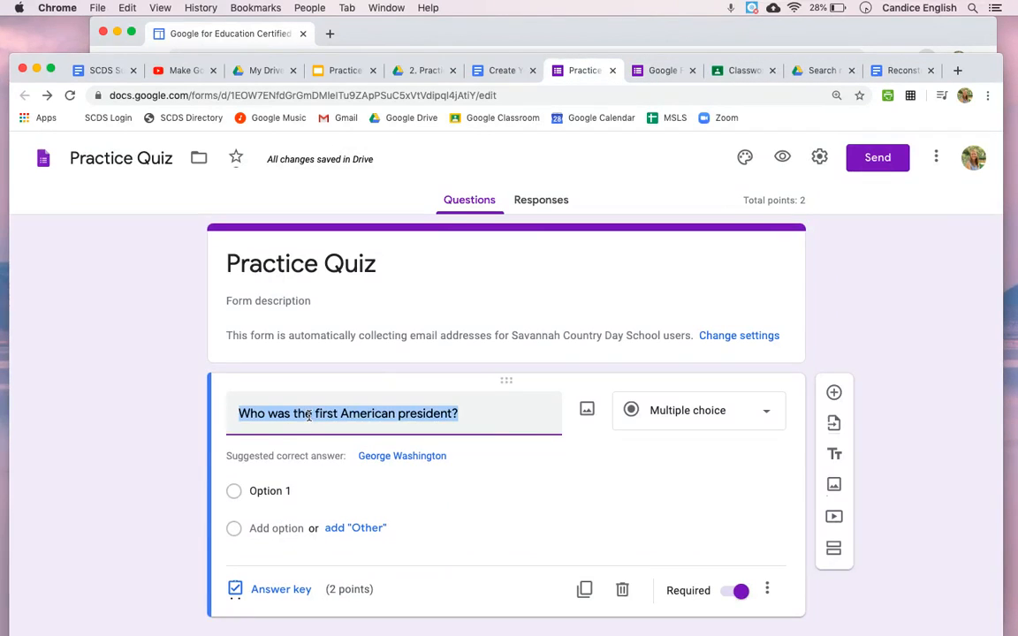
pyautogui.write('Plessy v. Ferguson was decided in ___________(date).')
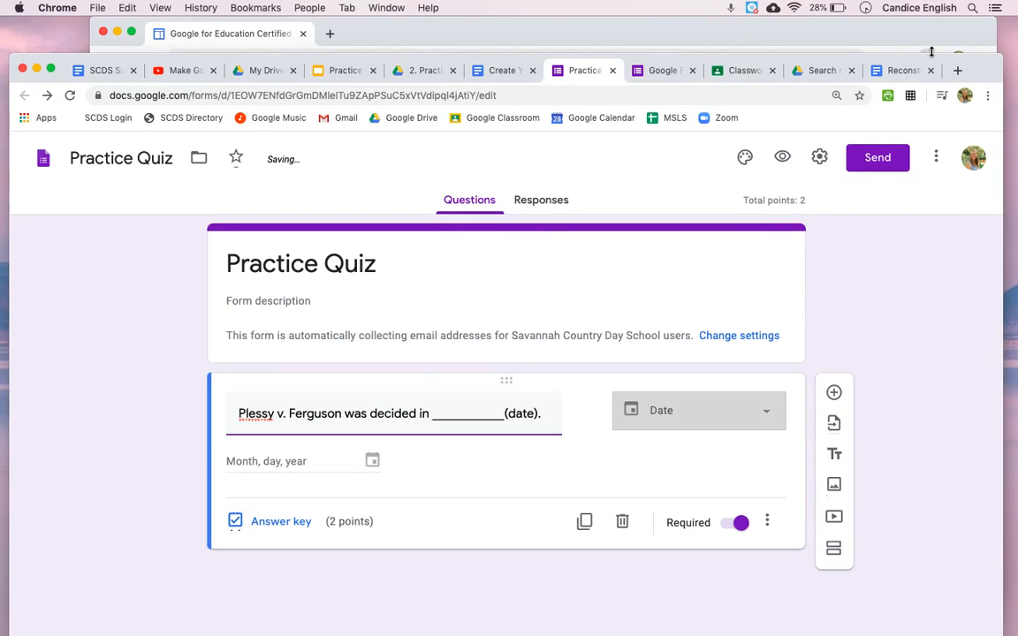
# Step: Make the question Multiple choice and fill its options with 1866, 1870, 1896 and 1996 copied from the Reconstruction test document
pyautogui.click(910, 71)
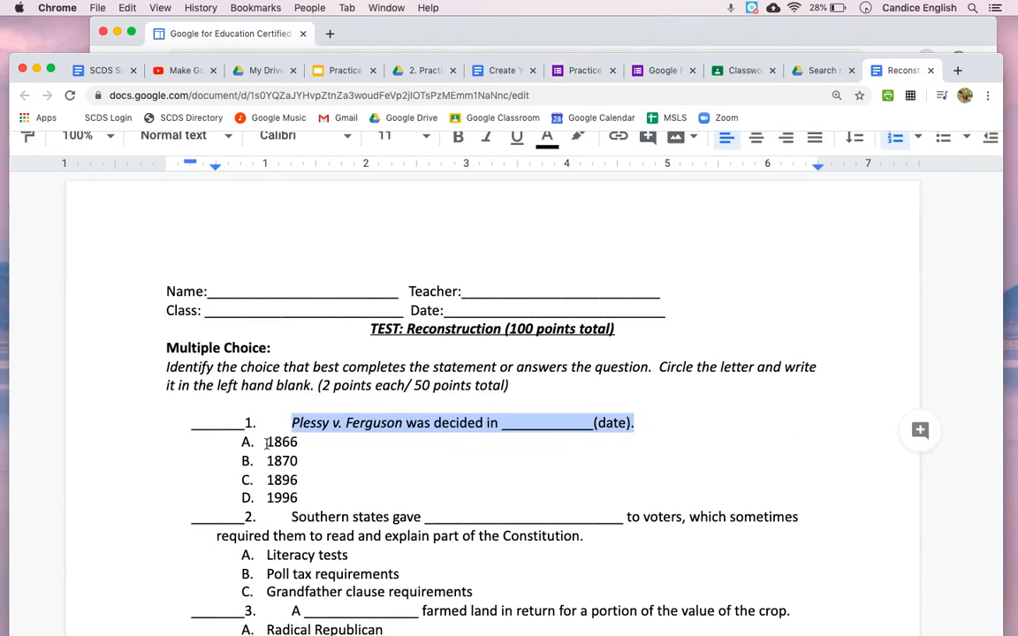
pyautogui.moveTo(267, 442); pyautogui.dragTo(302, 497)
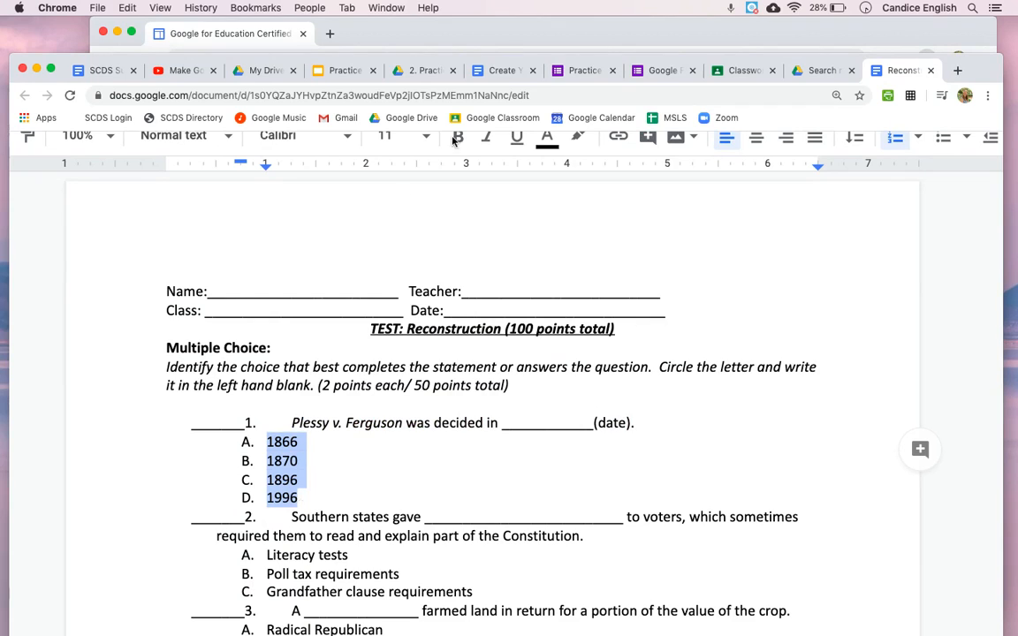
pyautogui.click(574, 71)
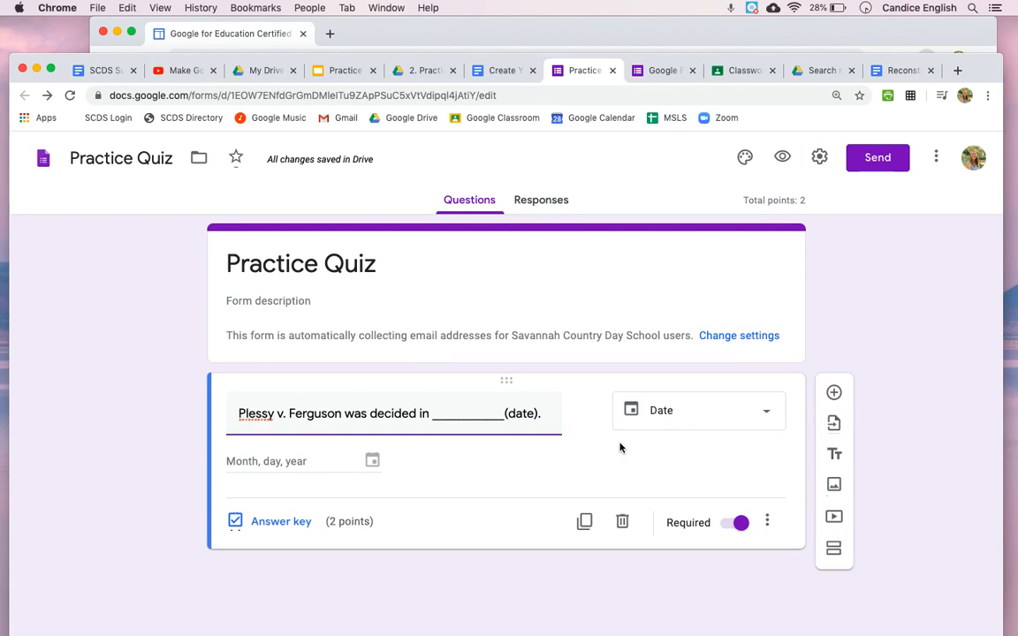
pyautogui.click(653, 429)
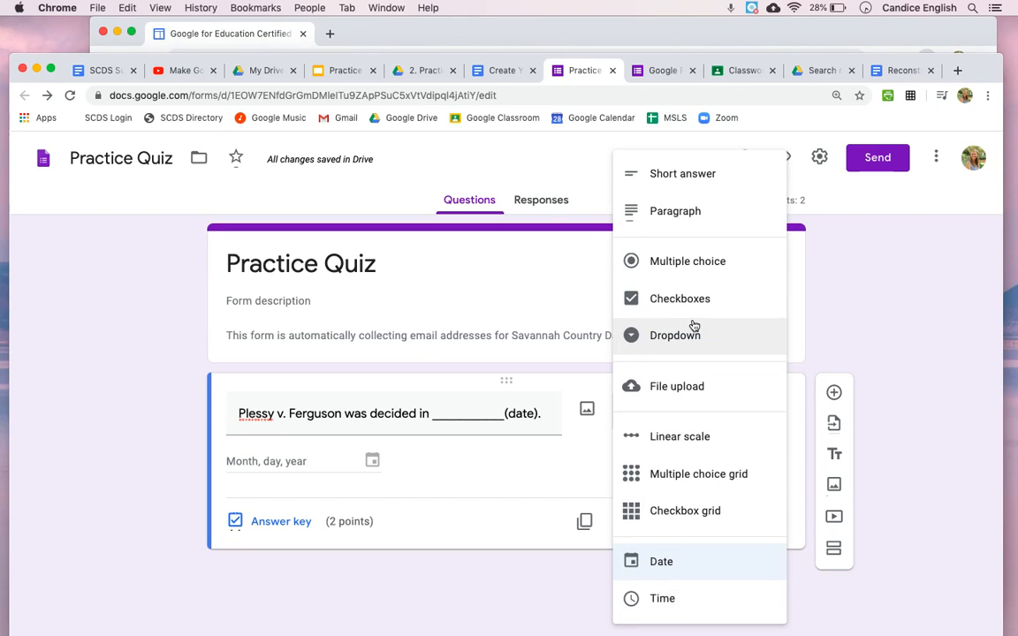
pyautogui.click(686, 265)
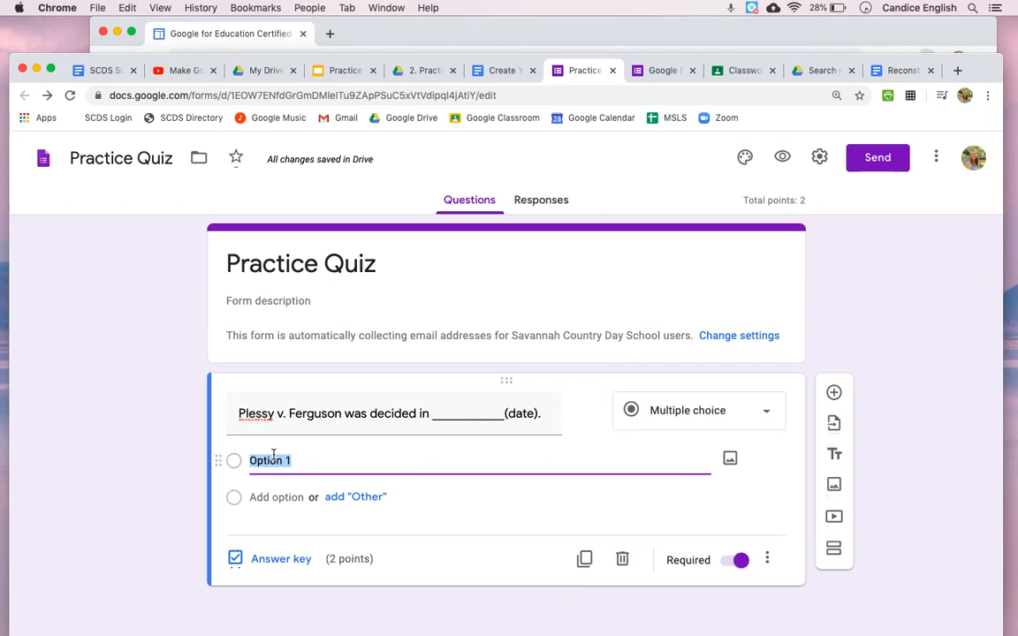
pyautogui.press('super+v')
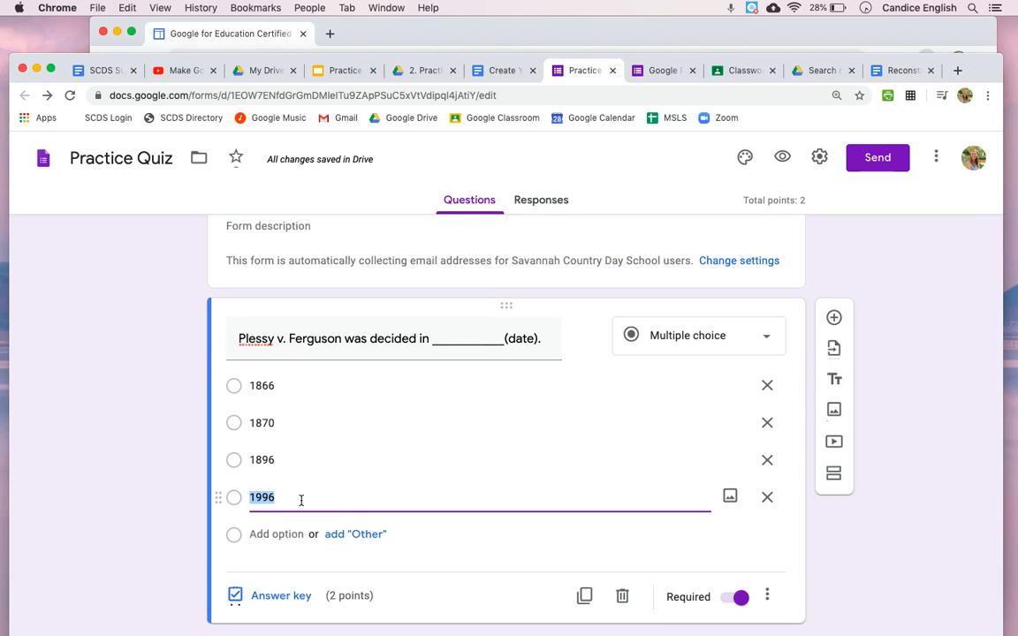
# Step: Mark 1896 as the correct answer in the Plessy v. Ferguson question's answer key
pyautogui.click(281, 595)
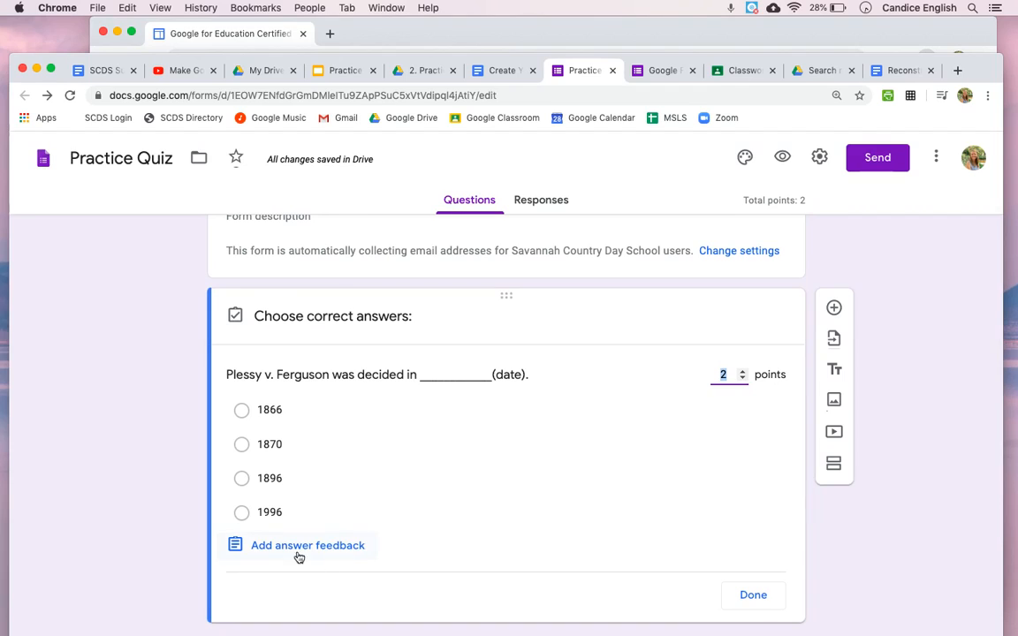
pyautogui.click(267, 483)
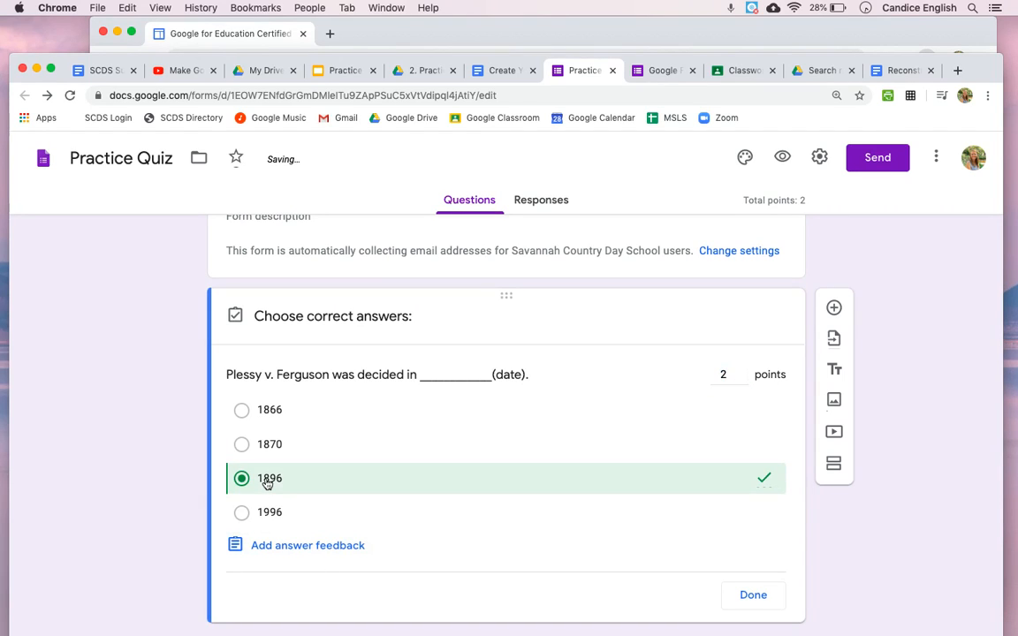
pyautogui.click(752, 595)
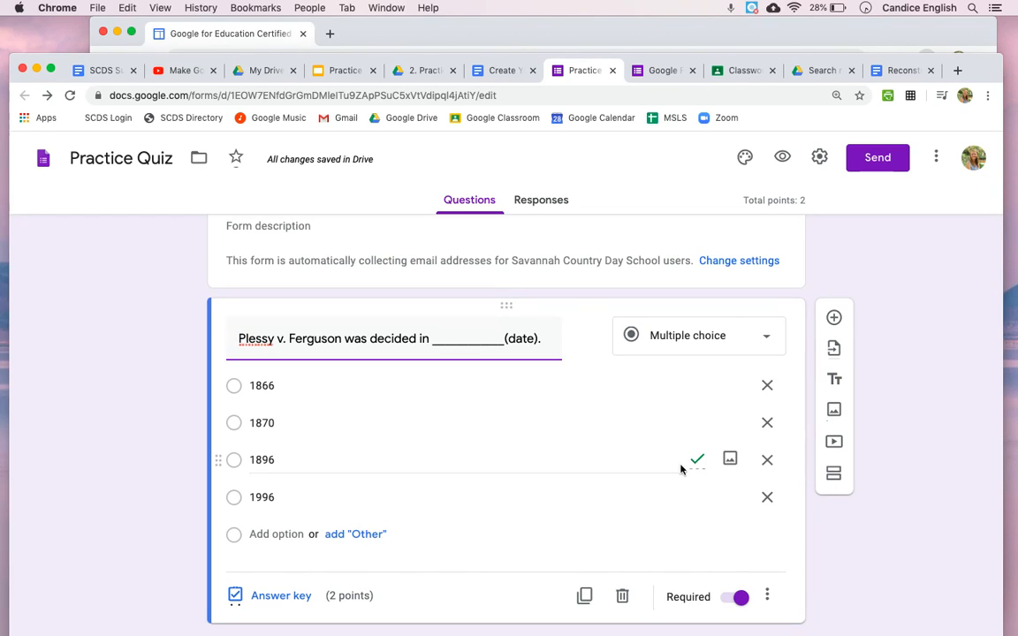
# Step: Preview the quiz as respondents see it, and close the preview
pyautogui.click(783, 156)
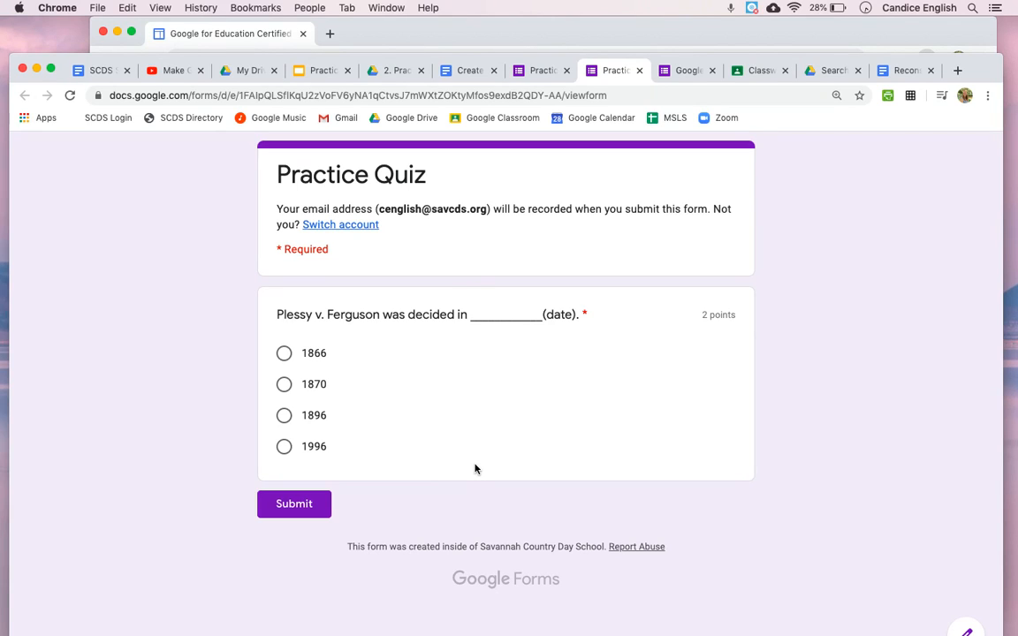
pyautogui.click(638, 70)
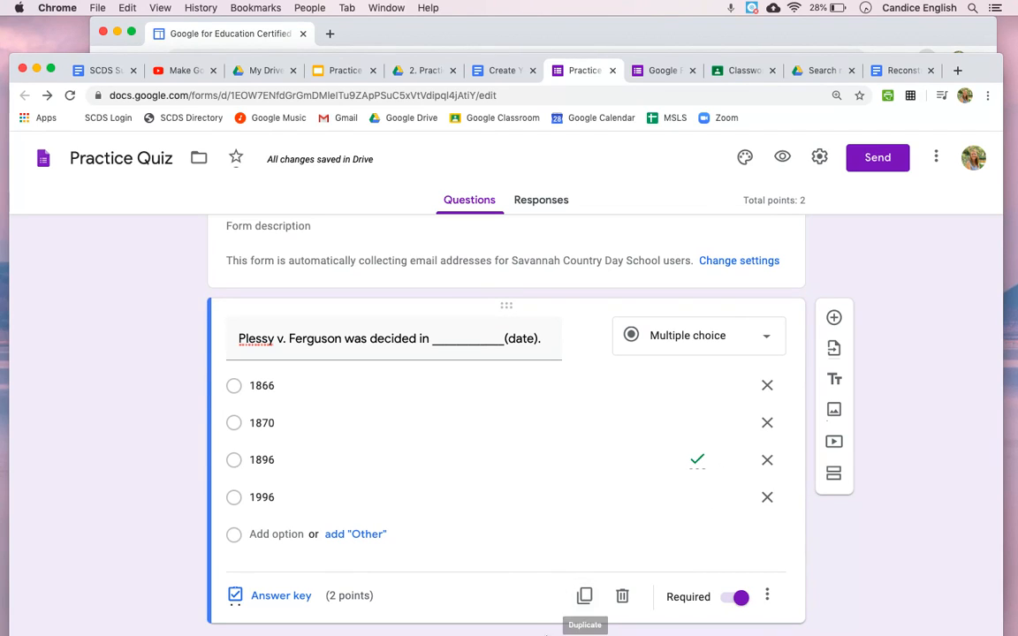
# Step: Duplicate the Plessy v. Ferguson question and clear 1896 as the correct answer in the copy's answer key
pyautogui.click(584, 599)
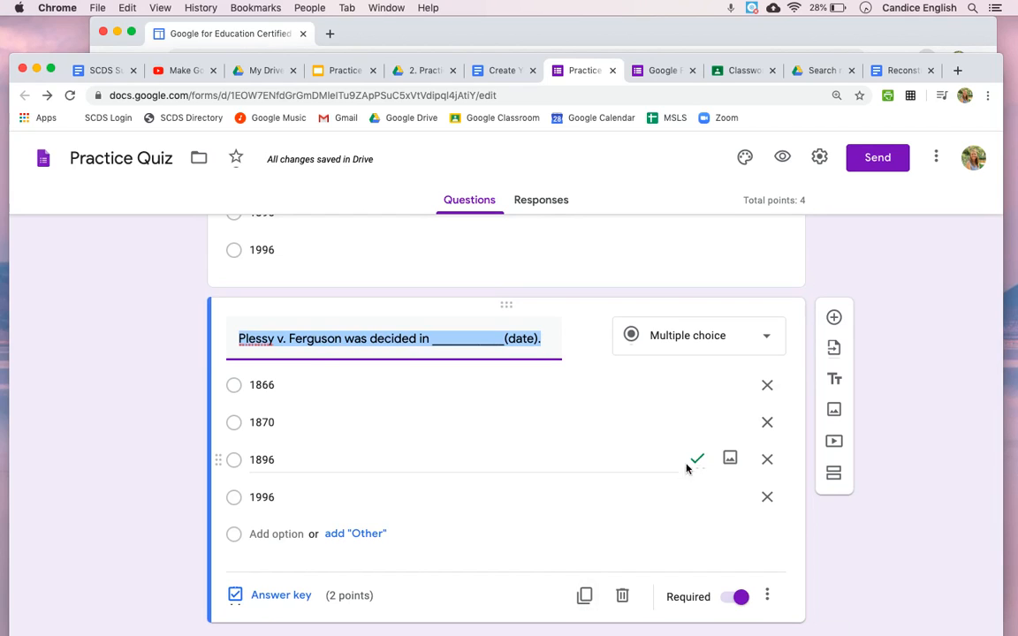
pyautogui.click(281, 597)
pyautogui.click(270, 492)
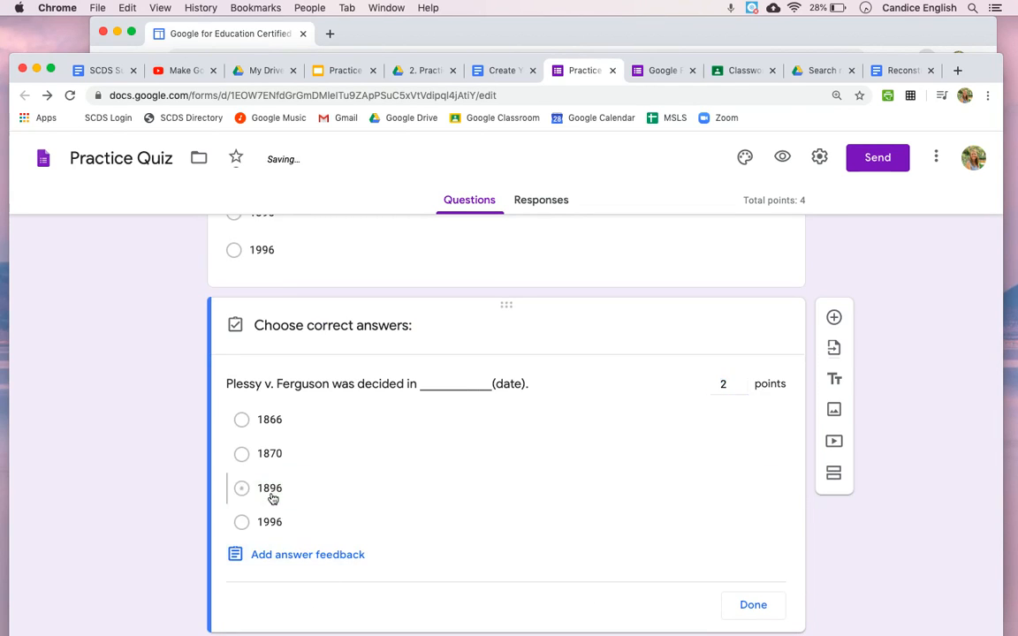
pyautogui.doubleClick(286, 383)
pyautogui.click(753, 605)
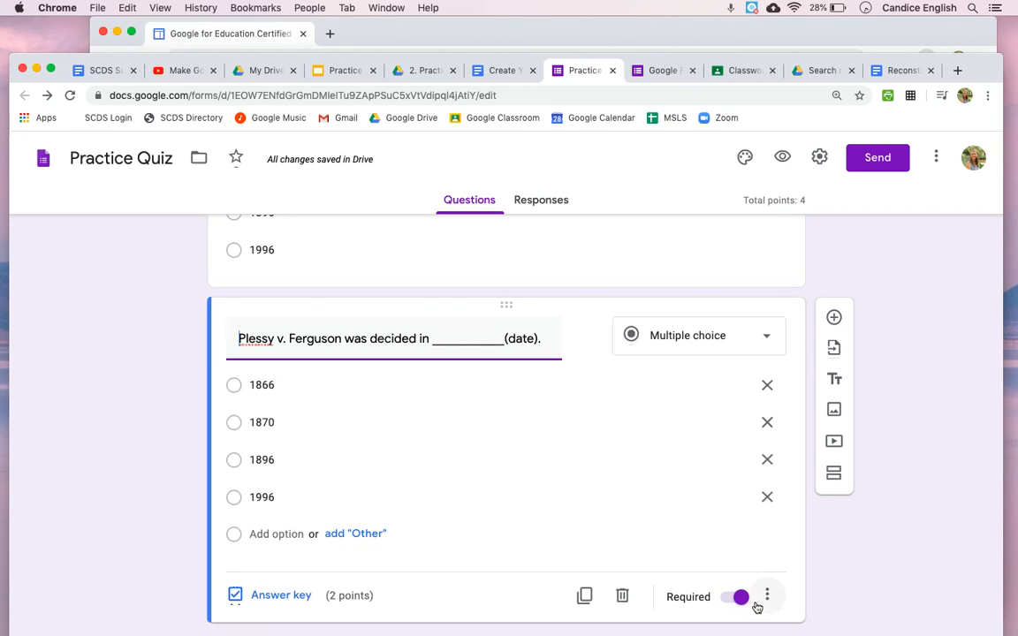